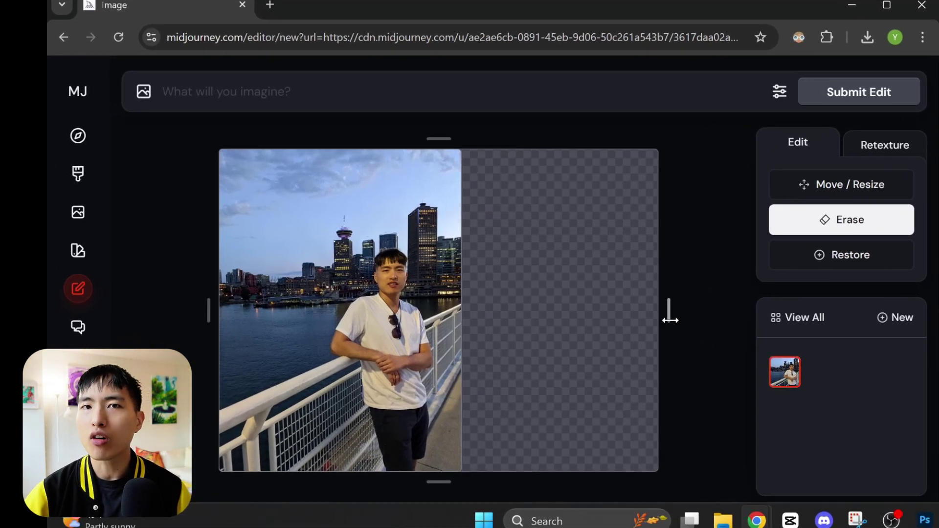
Extend the canvas below the waterfront photo and type the prompt 'a huge gigantic dog'.
left_click_drag(440, 488, 440, 495)
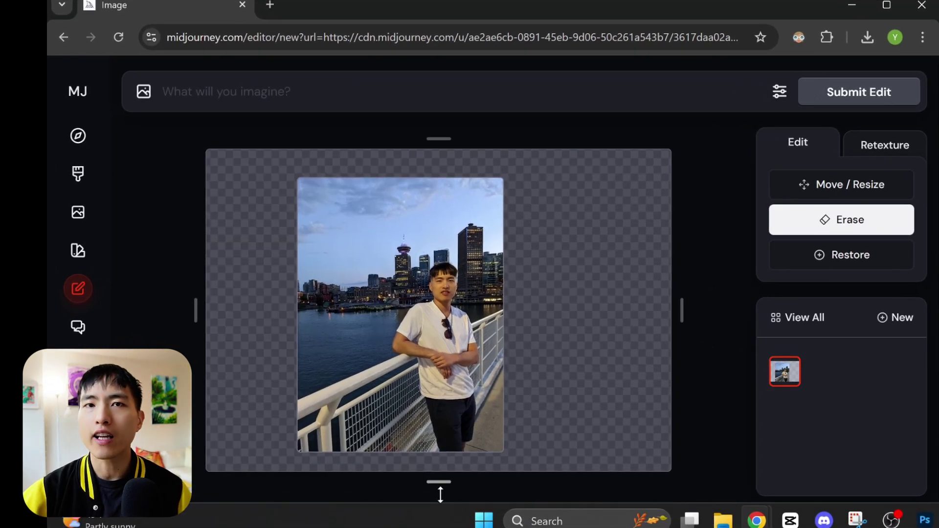
left_click(381, 88)
key("ctrl+plus")
type("a huge ")
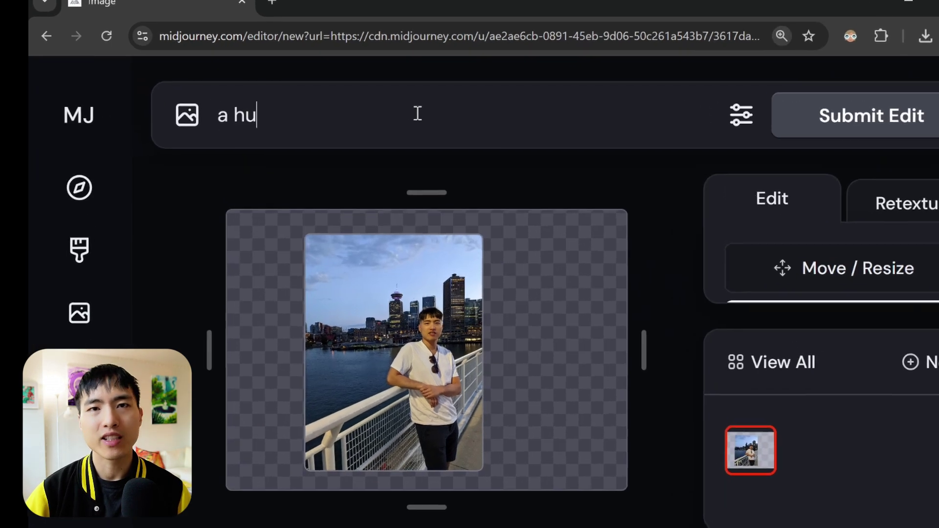
type("gigantic dog")
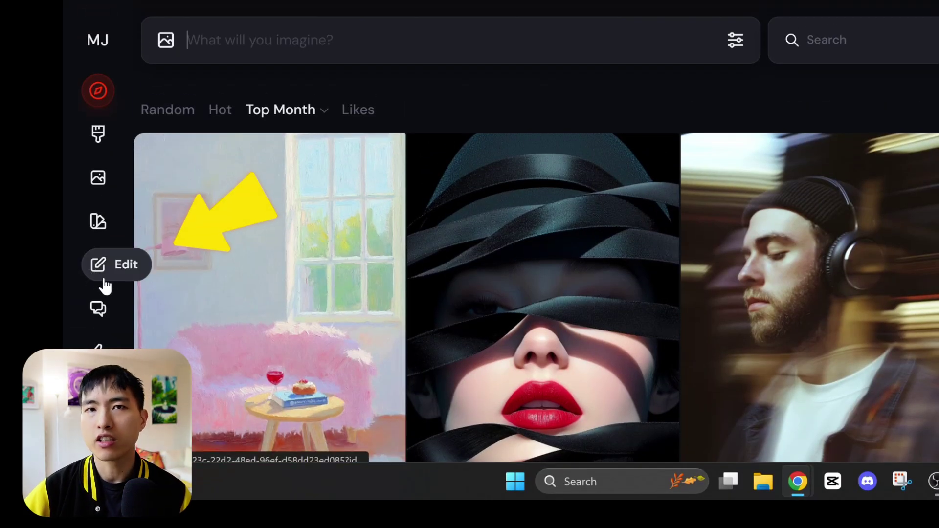
Start a new edit with the uploaded waterfront photo.
left_click(104, 281)
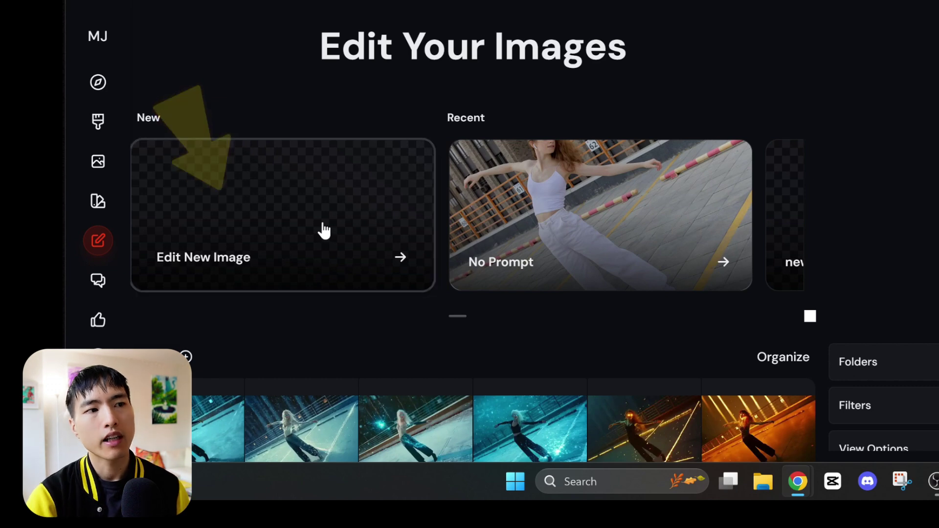
left_click(324, 230)
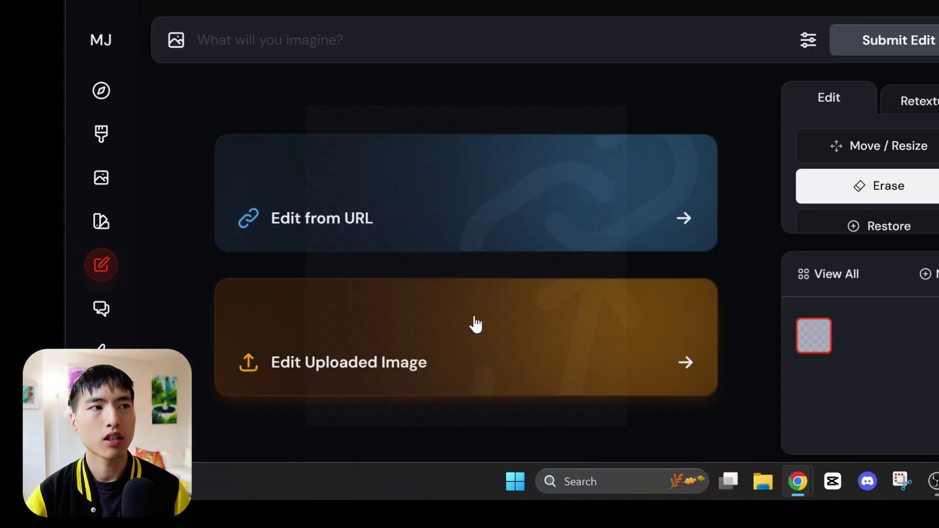
left_click(486, 334)
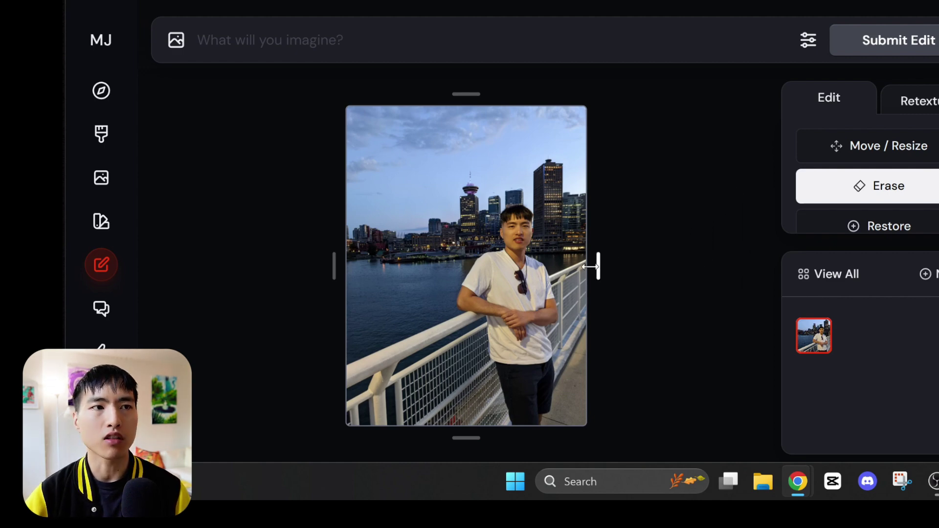
Widen the canvas on both sides, trim the bottom margin, then shift and shrink the photo inside it.
left_click_drag(597, 266, 675, 267)
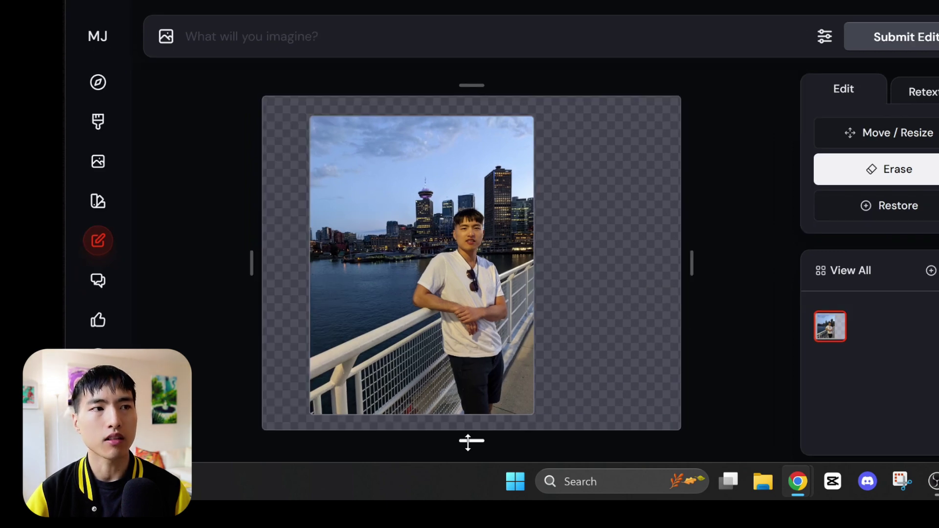
left_click_drag(468, 442, 476, 434)
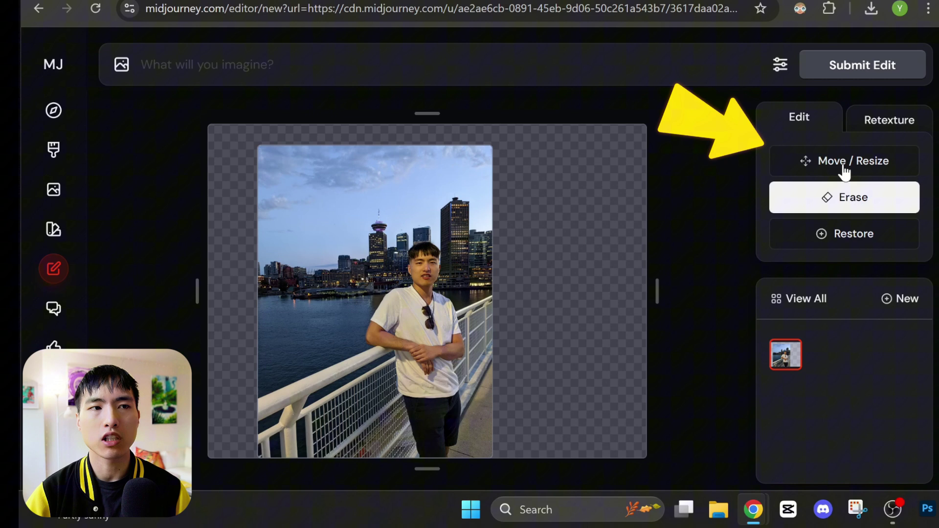
left_click(845, 171)
mouse_move(367, 311)
left_mouse_down()
mouse_move(449, 308)
mouse_move(396, 307)
mouse_move(421, 314)
mouse_move(404, 309)
mouse_move(379, 318)
left_mouse_up()
mouse_move(505, 151)
left_mouse_down()
mouse_move(437, 198)
mouse_move(480, 186)
mouse_move(514, 141)
mouse_move(493, 182)
mouse_move(504, 157)
left_mouse_up()
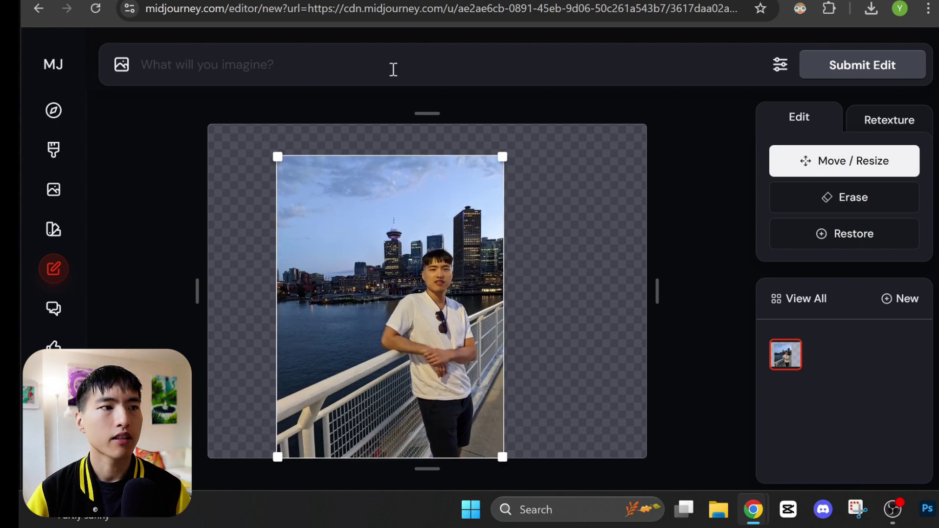
Generate a 'vancouver city at night' fill around the man and pick the top-left result.
left_click(393, 69)
key("ctrl+plus")
key("ctrl+plus")
type("vancouver")
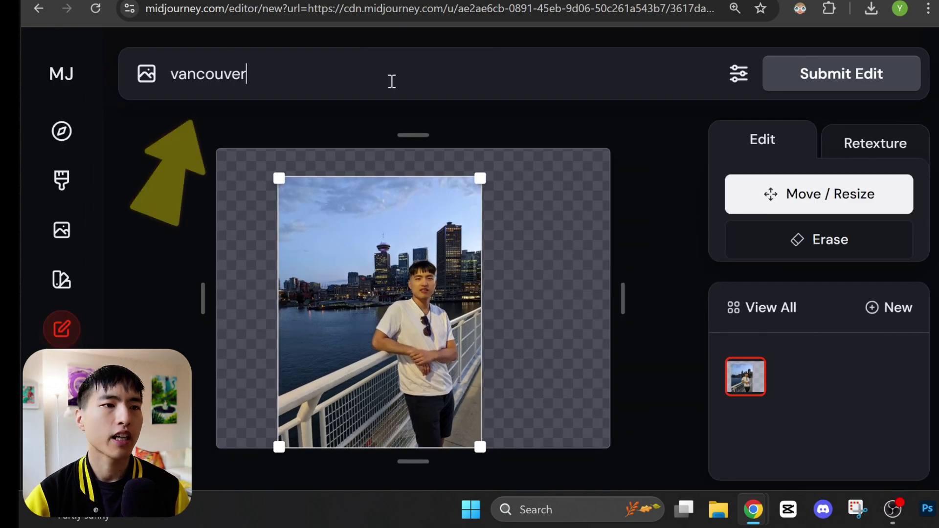
type(" city at night")
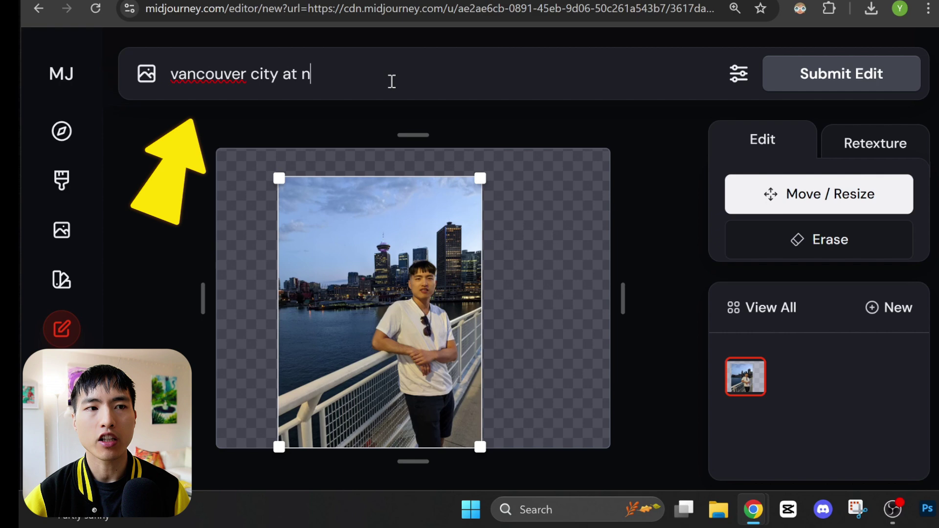
left_click(845, 90)
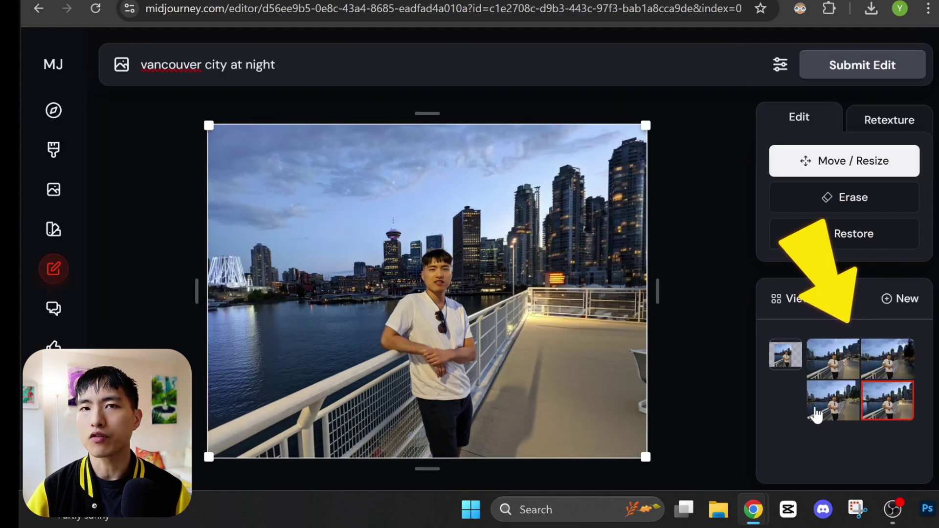
left_click(815, 411)
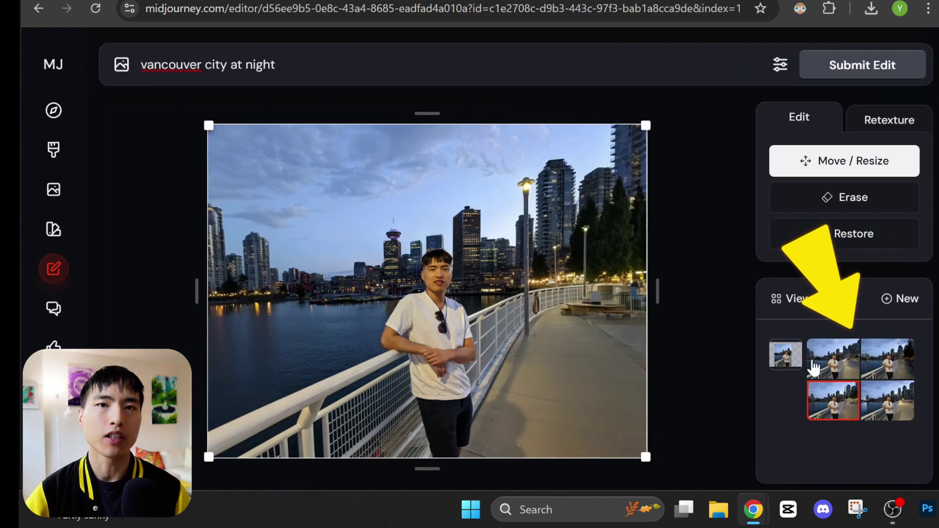
left_click(814, 366)
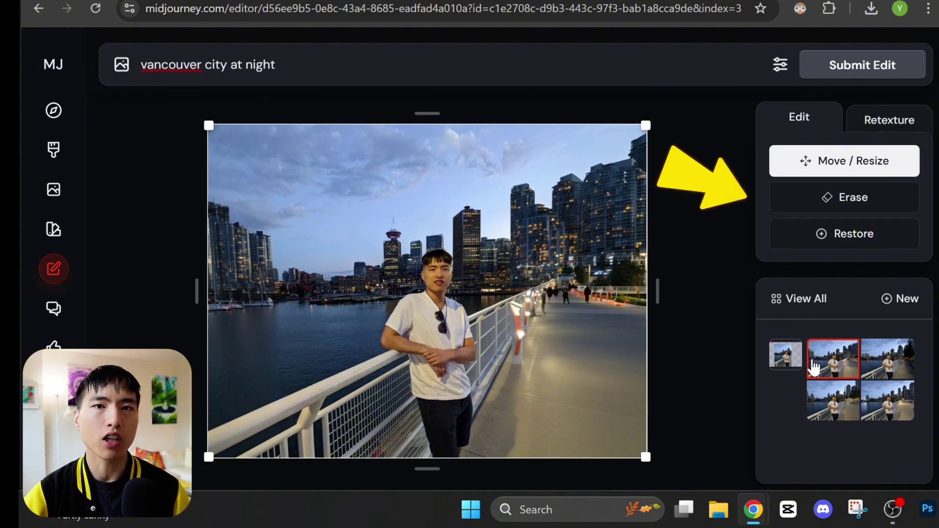
Erase the right-side buildings and railing and replace the prompt with 'a gigantic tall dog next to the man'.
left_click(844, 206)
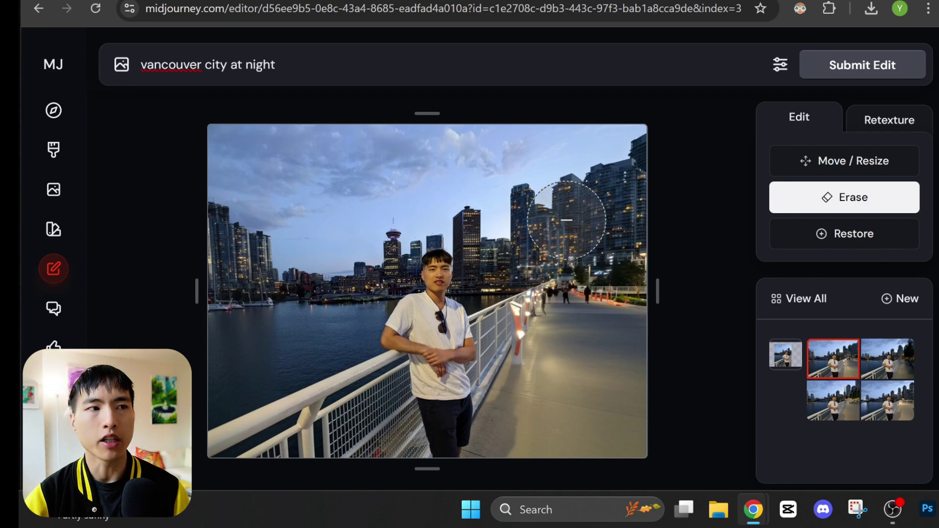
mouse_move(568, 215)
left_mouse_down()
mouse_move(546, 243)
mouse_move(529, 298)
mouse_move(571, 337)
mouse_move(589, 247)
mouse_move(550, 276)
mouse_move(607, 286)
mouse_move(614, 257)
mouse_move(598, 176)
mouse_move(411, 118)
left_mouse_up()
key("ctrl+plus")
key("ctrl+plus")
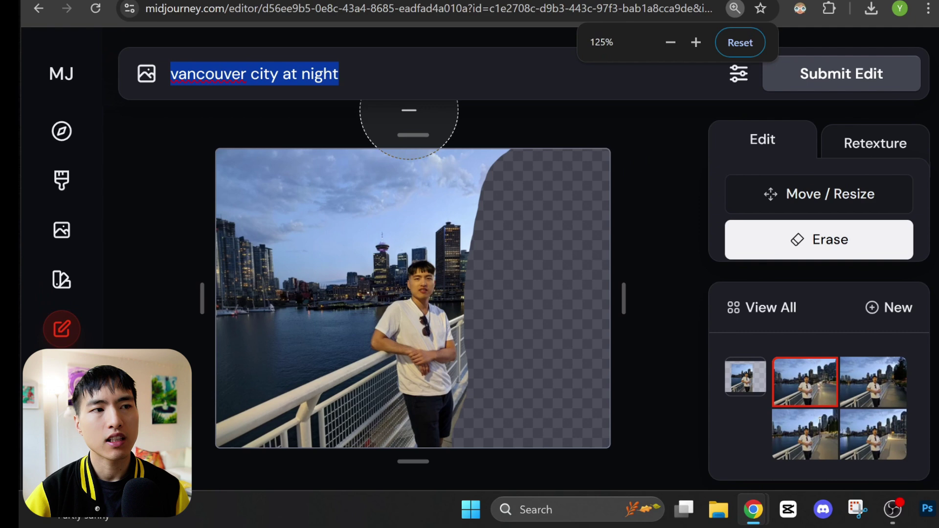
triple_click(504, 73)
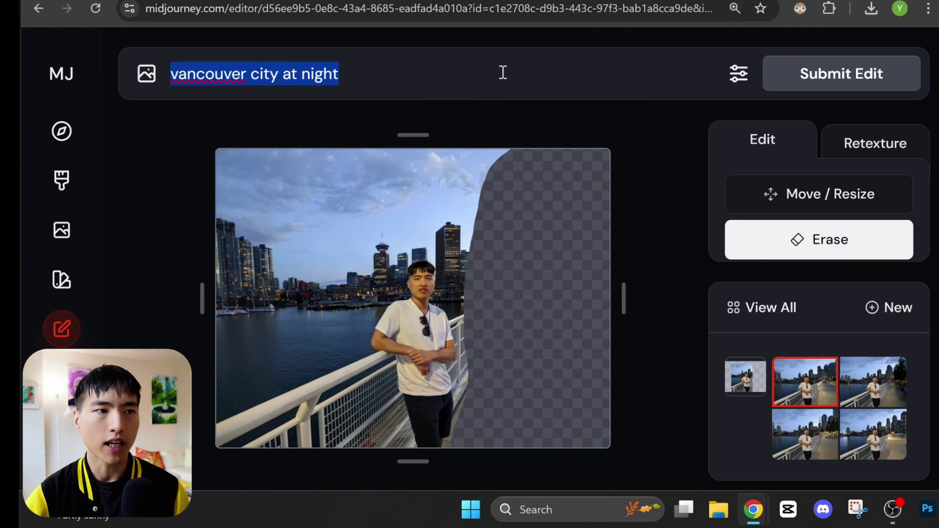
type("a gigantic tall dog next to the man")
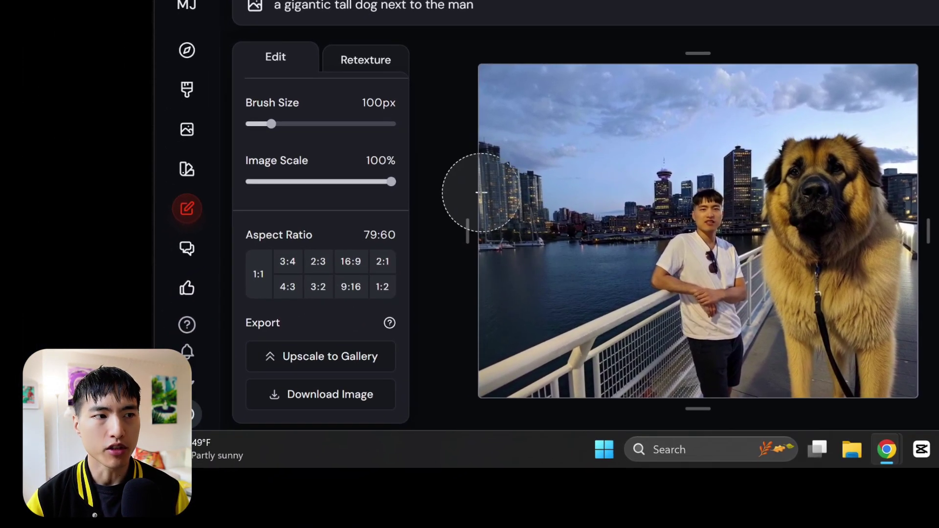
Upscale the giant-dog image to the gallery and follow its progress under Create.
left_click(329, 367)
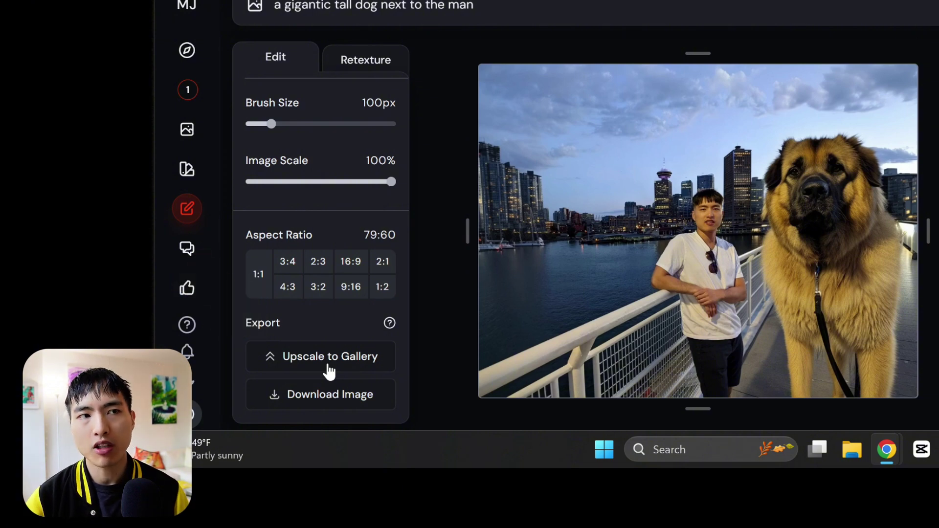
left_click(188, 92)
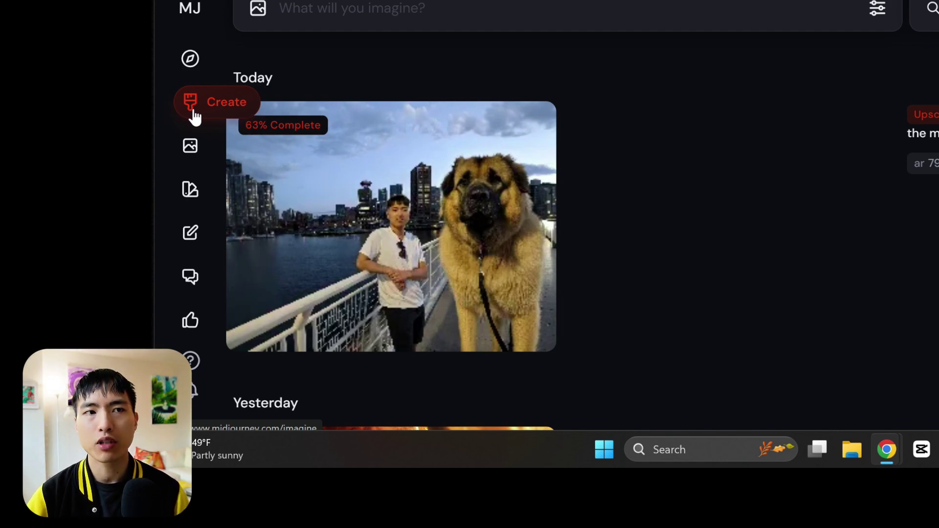
Request a Vary > Subtle variation of the dog image, which fails for editor jobs.
mouse_move(329, 148)
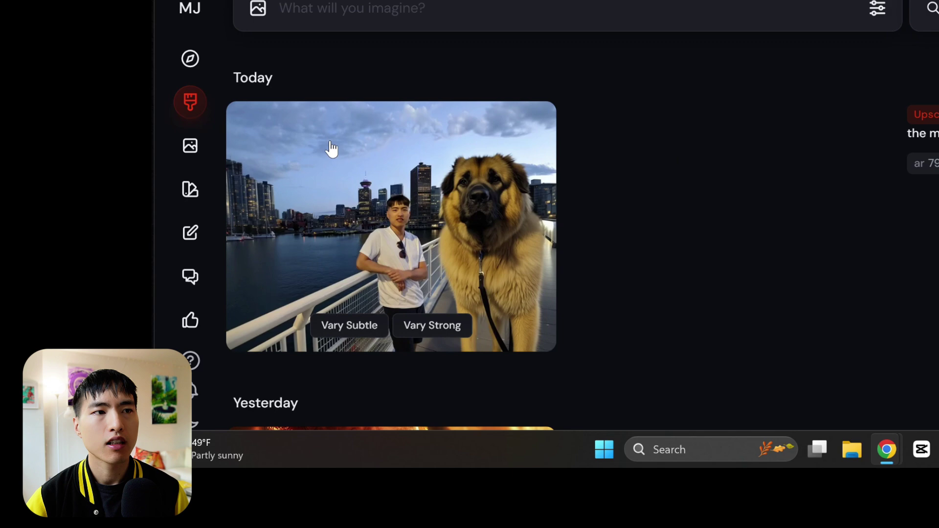
right_click(273, 137)
mouse_move(332, 188)
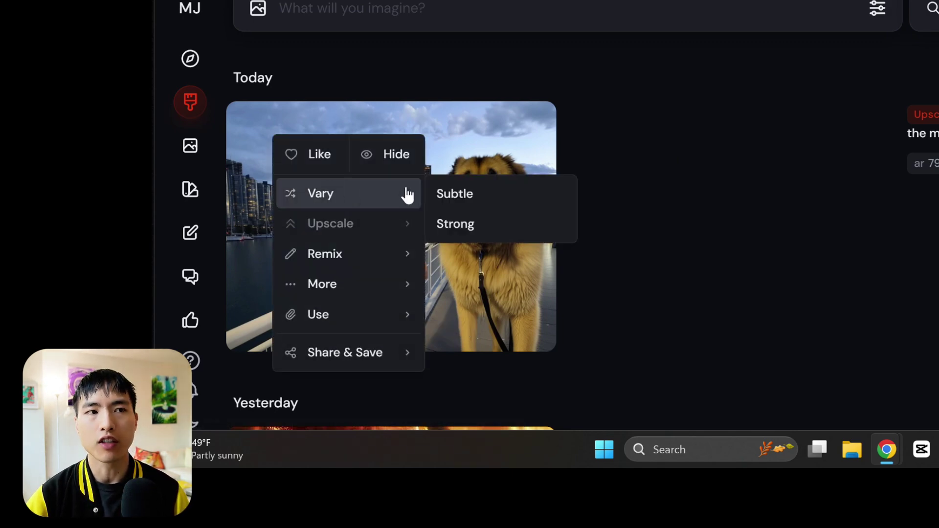
left_click(468, 195)
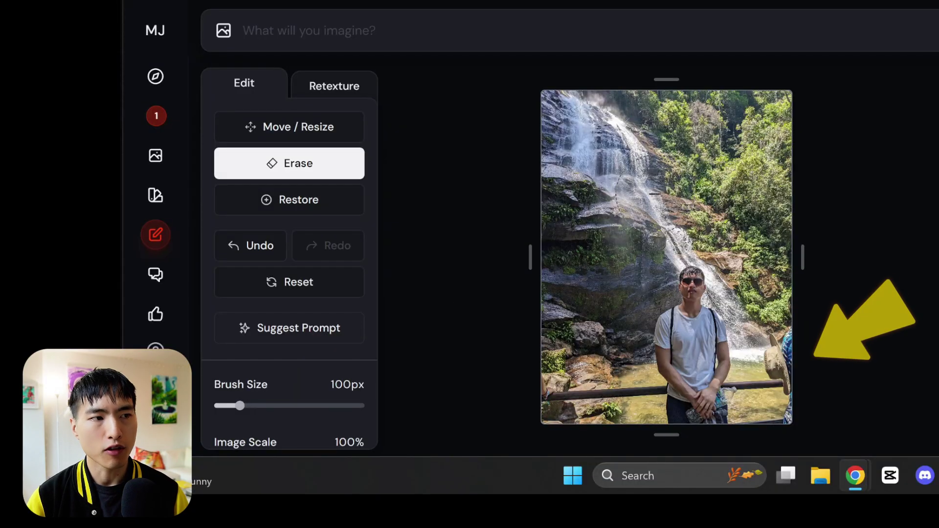
Erase the bystander at the waterfall photo's right edge and submit the fill.
left_click_drag(783, 298, 779, 398)
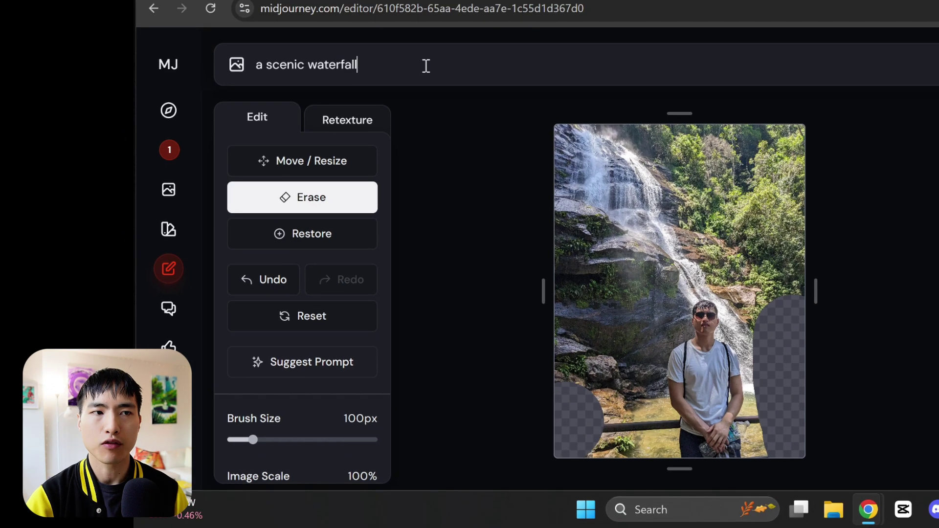
key("Return")
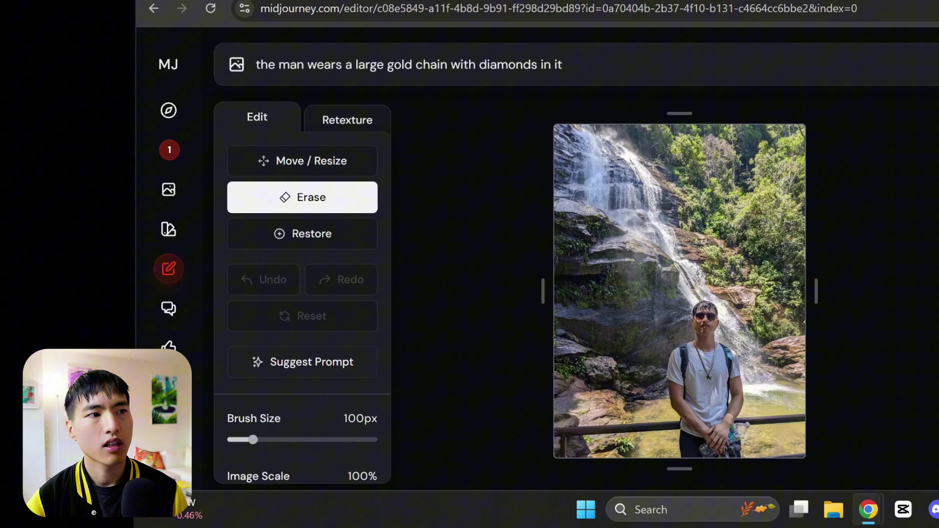
mouse_move(626, 230)
left_mouse_down()
mouse_move(702, 231)
mouse_move(713, 279)
mouse_move(656, 339)
mouse_move(672, 361)
left_mouse_up()
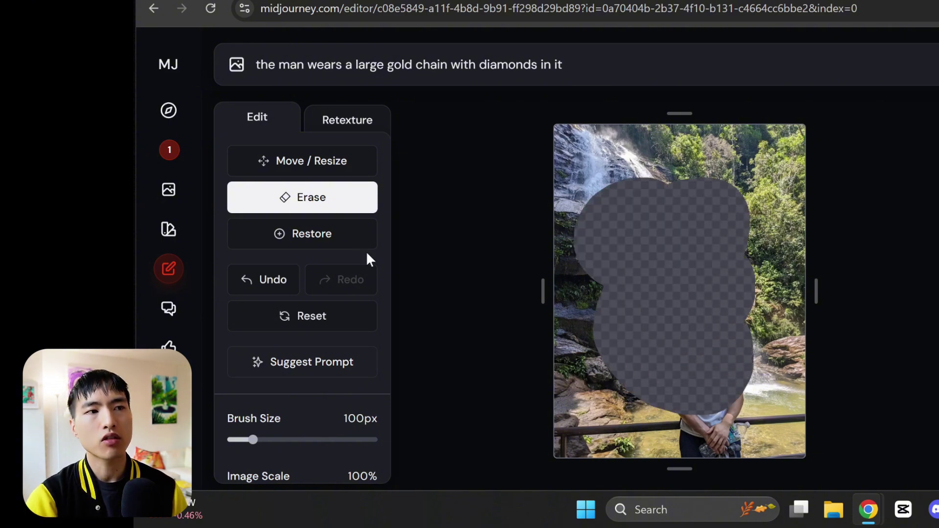
left_click(316, 239)
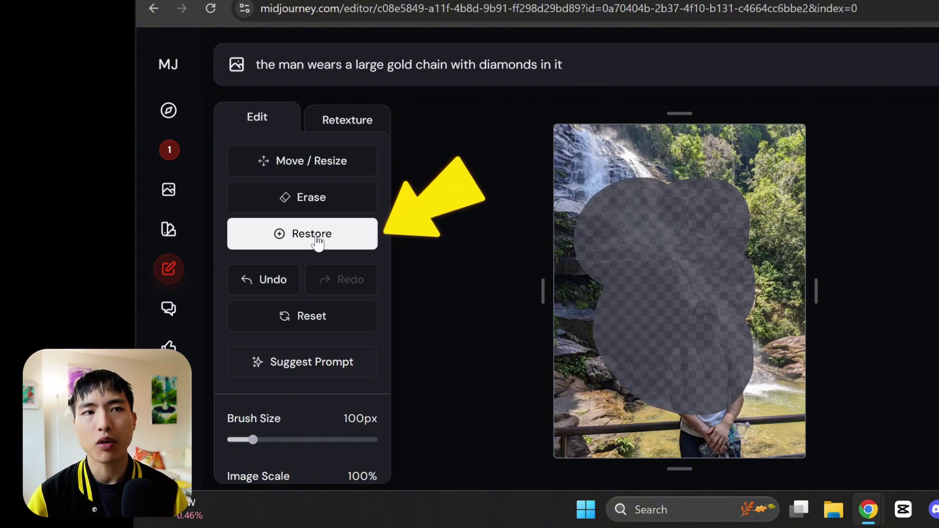
mouse_move(629, 247)
left_mouse_down()
mouse_move(646, 231)
mouse_move(587, 235)
mouse_move(630, 352)
mouse_move(719, 364)
mouse_move(694, 215)
left_mouse_up()
left_click(285, 288)
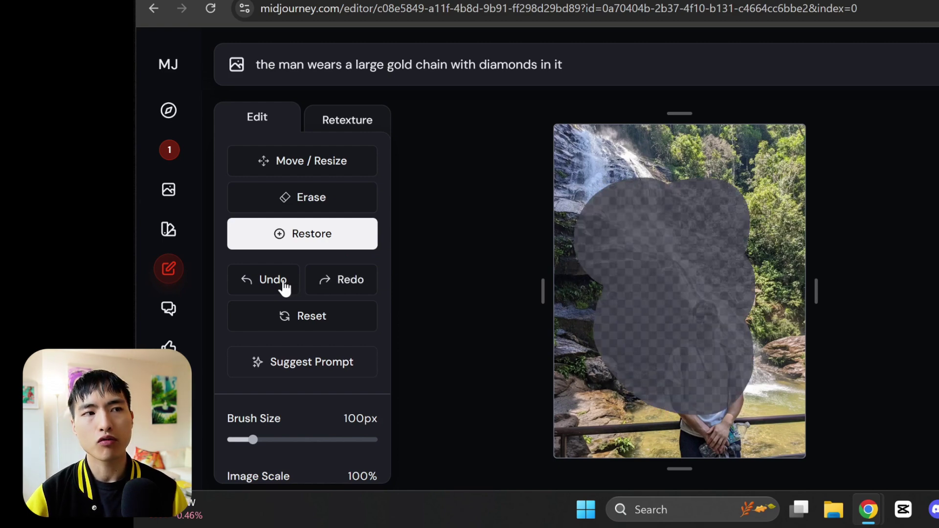
left_click(355, 292)
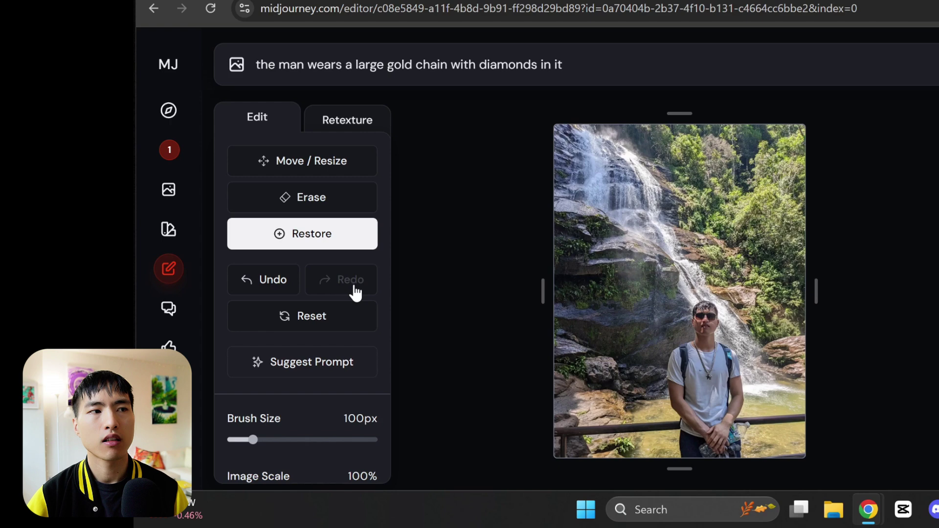
Set the brush to 25px and erase a small patch above the man's head.
scroll(355, 293, "down", 5)
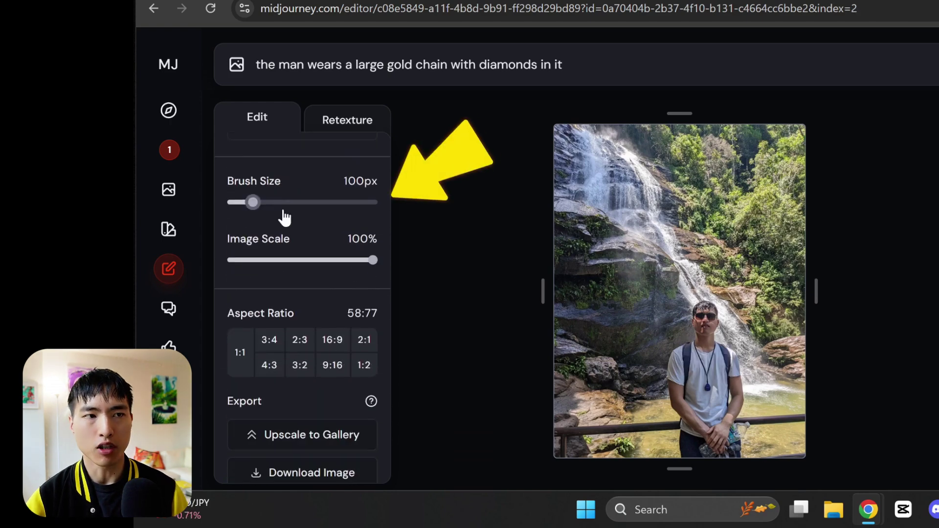
left_click_drag(253, 203, 224, 206)
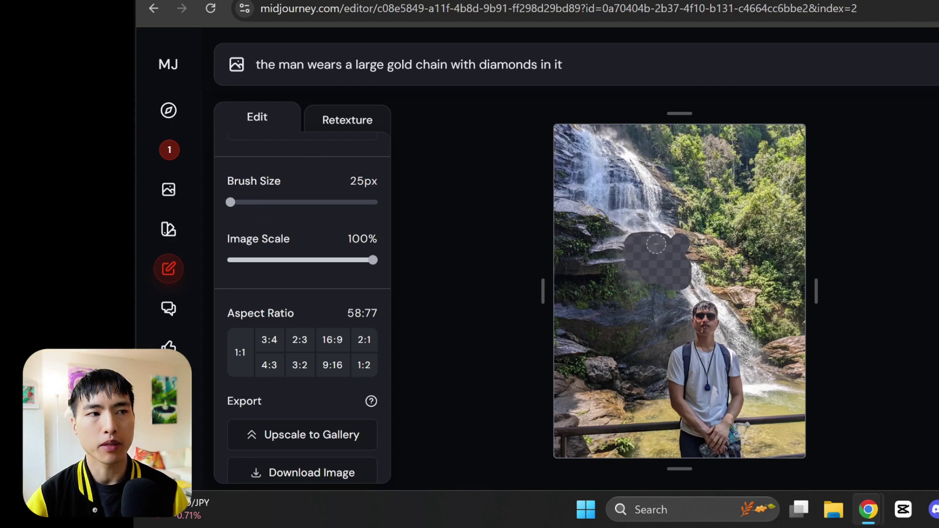
mouse_move(656, 243)
left_mouse_down()
mouse_move(673, 262)
mouse_move(688, 225)
left_mouse_up()
Set the brush back to 375px, scale the photo to 82%, and make the canvas 9:16.
left_click_drag(230, 202, 335, 202)
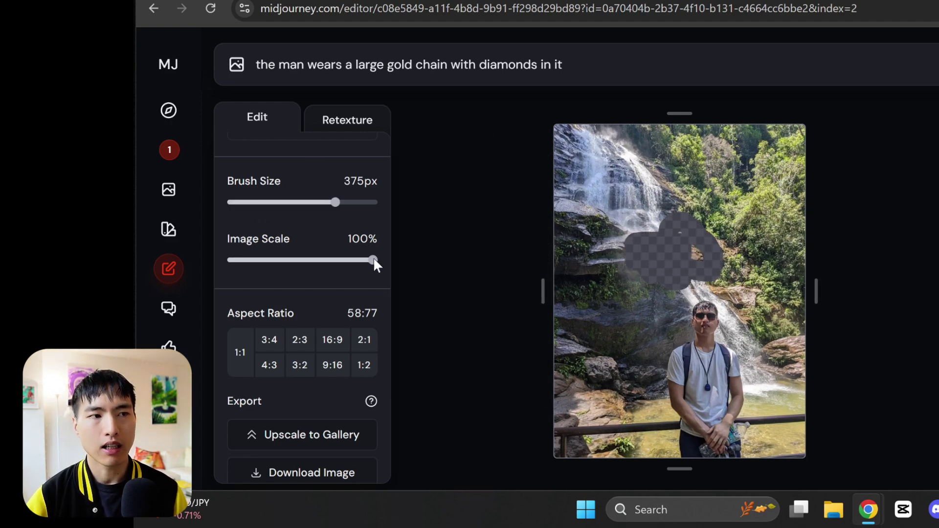
left_click_drag(359, 268, 327, 266)
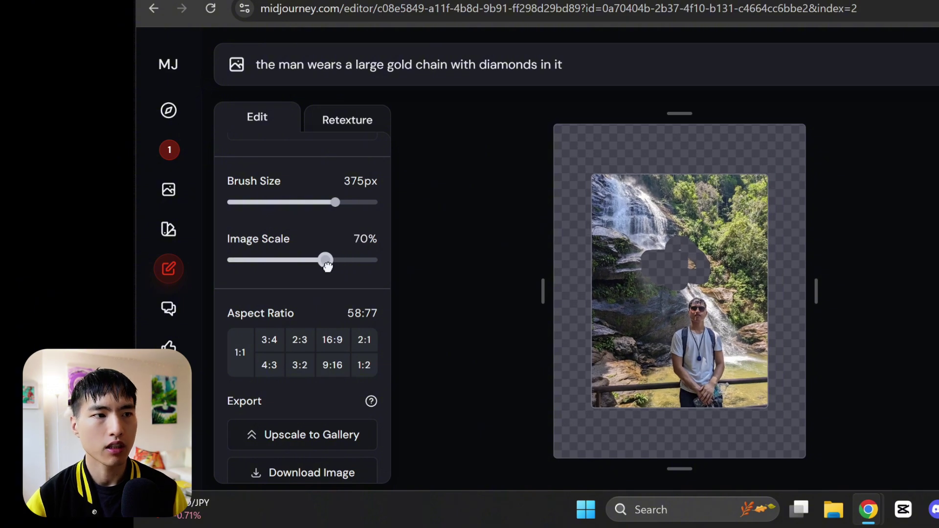
left_click(330, 342)
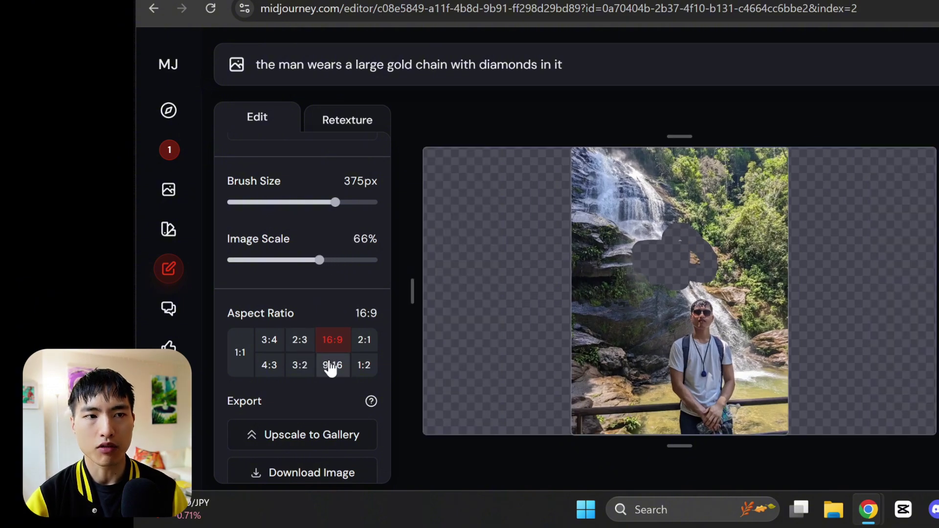
left_click(331, 367)
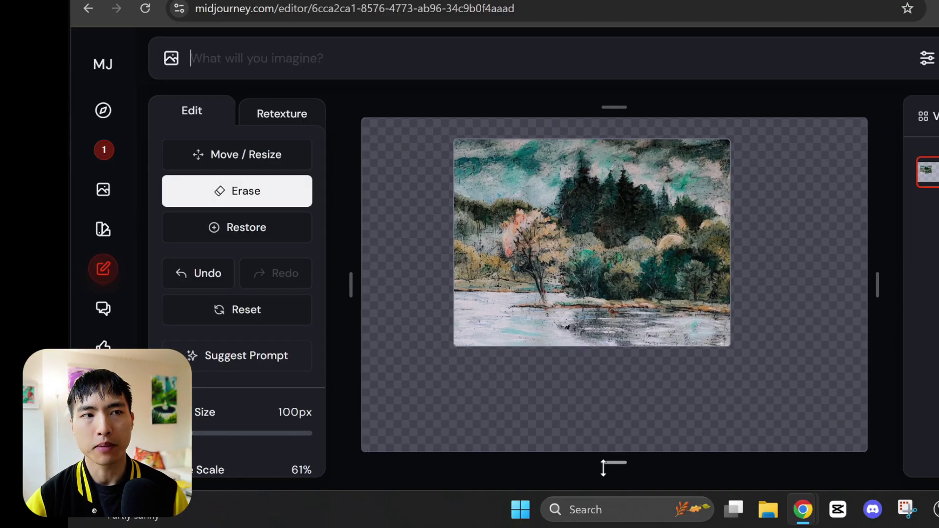
Expand the canvas around the painting, paste the living-room mockup prompt, and browse to the brick-wall variation.
left_click_drag(862, 286, 897, 293)
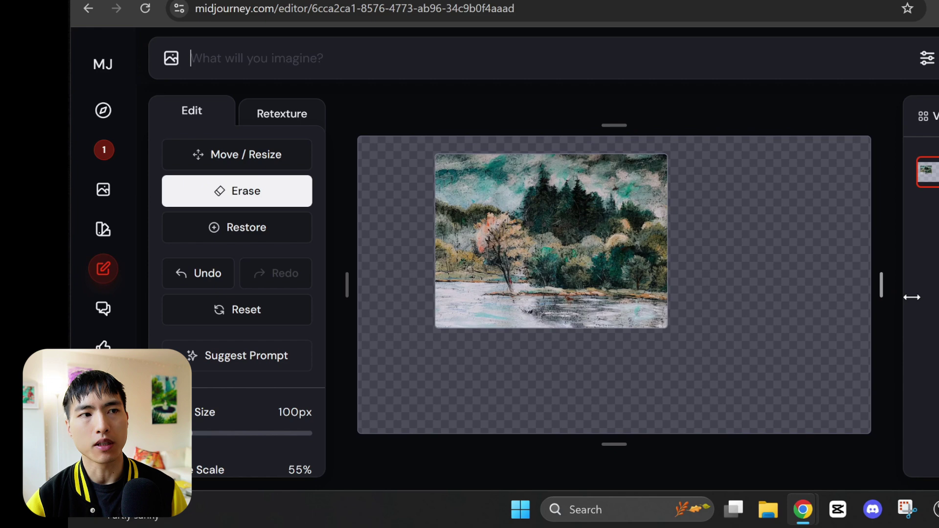
left_click_drag(612, 445, 608, 459)
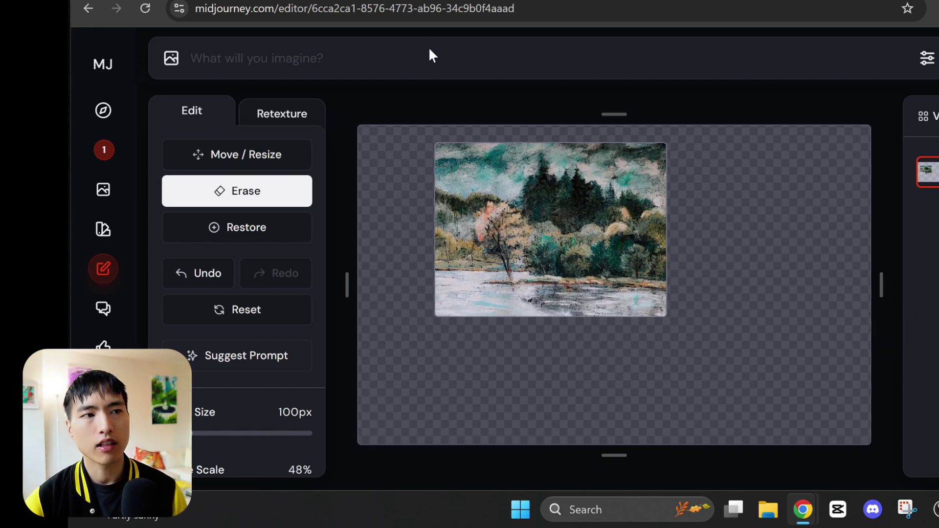
type("mockup photo of a painting in a modern living room. There are plants and rays of light through a window in the afternoon")
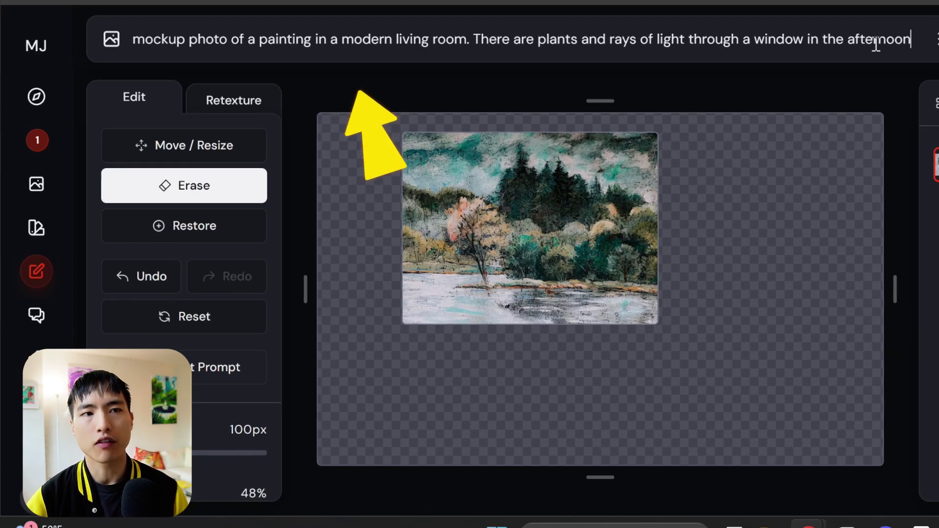
key("ctrl+a")
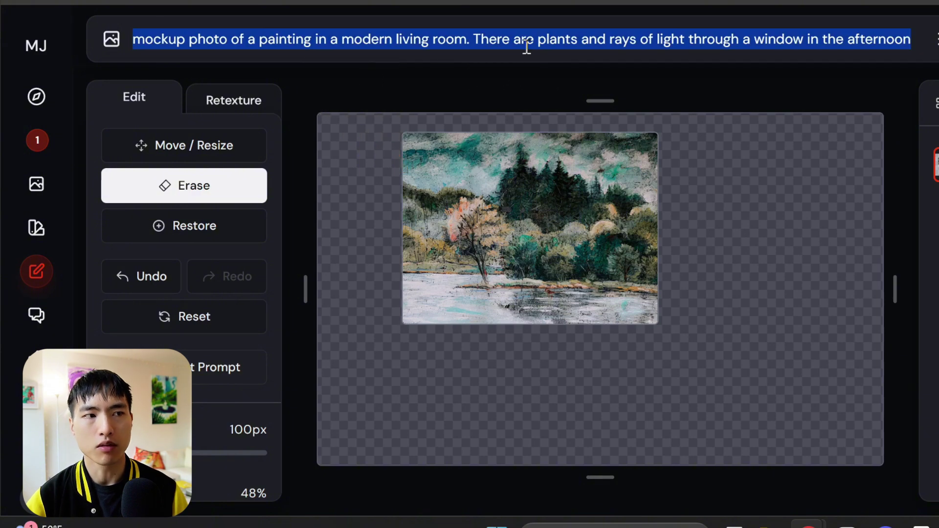
left_click(526, 47)
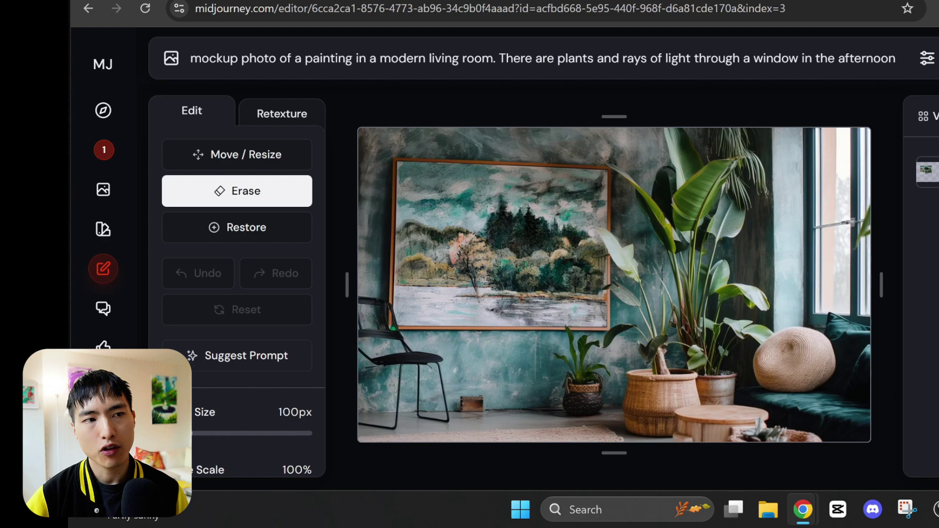
key("Left")
key("Left")
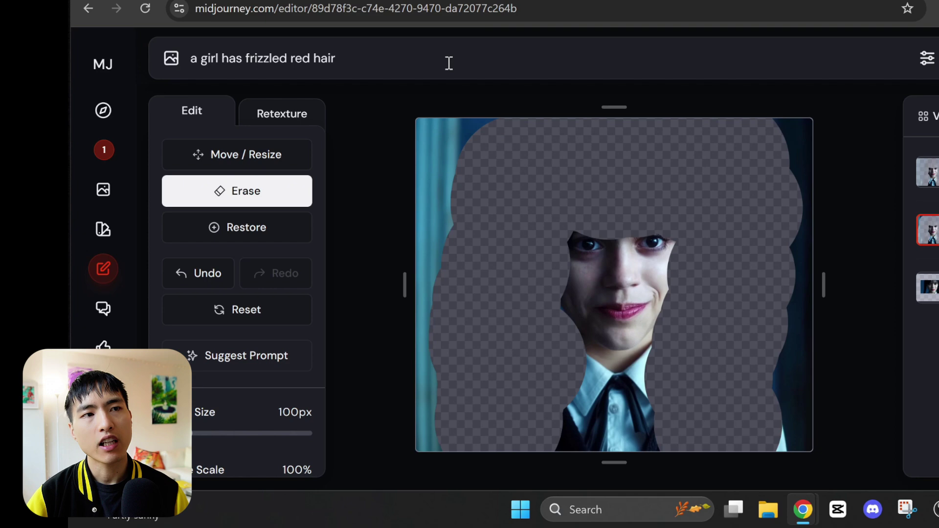
Submit the frizzled red hair edit, which gets flagged, then open the View All gallery.
key("Return")
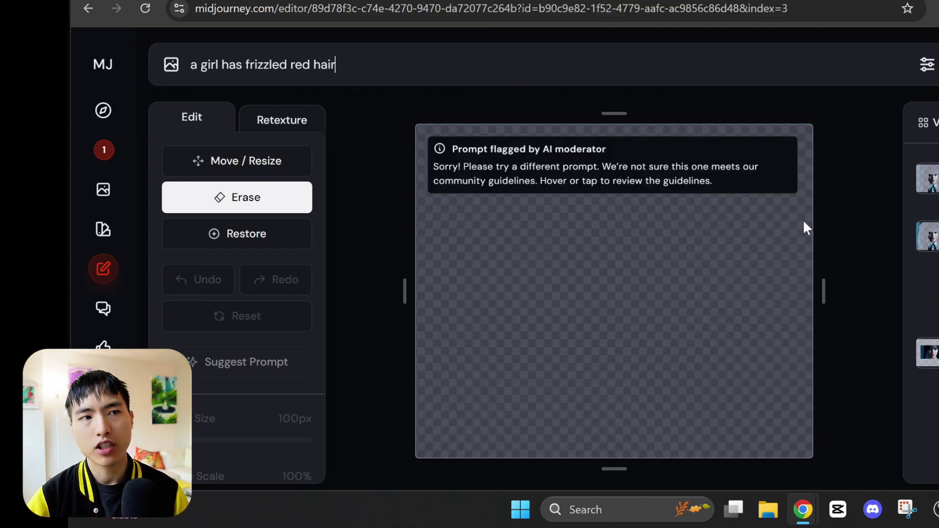
mouse_move(777, 155)
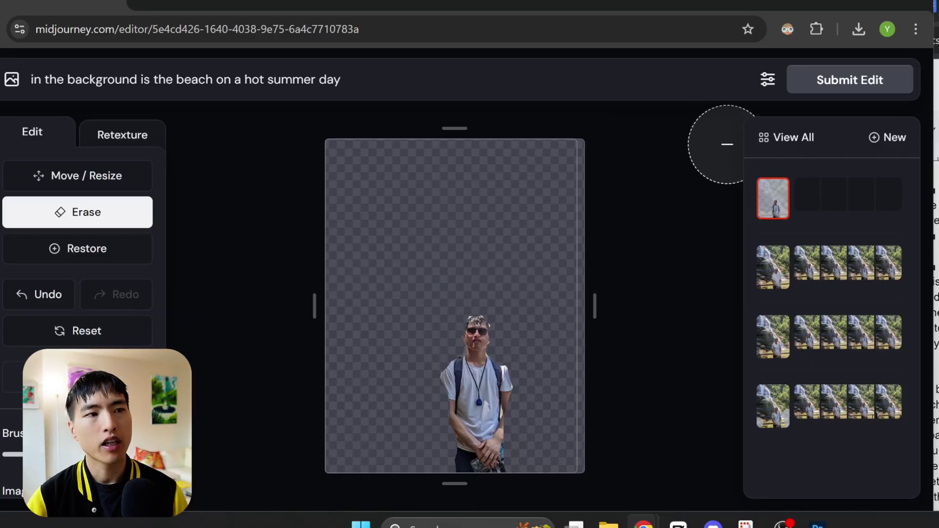
left_click(798, 144)
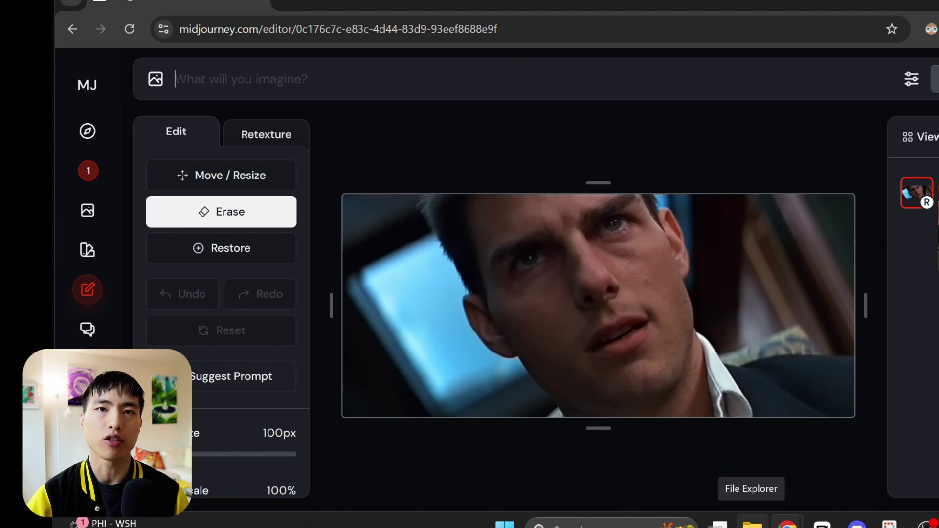
Switch the portrait to Retexture and replace its prompt with a man with curly red hair and glowing orange eyes.
left_click(260, 146)
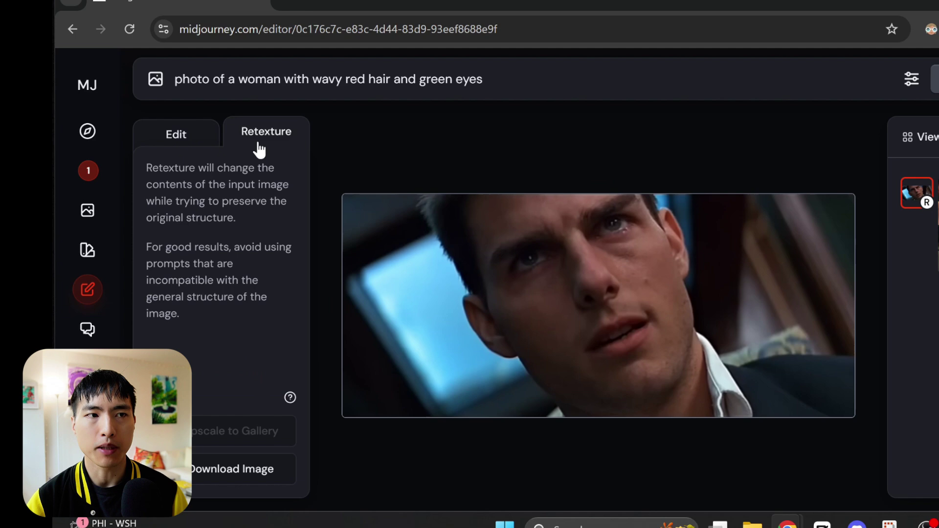
triple_click(362, 68)
key("BackSpace")
type("photo of a man with curly red hair, his eyes are glowing orange. In the background there is flames, sparks, fire.")
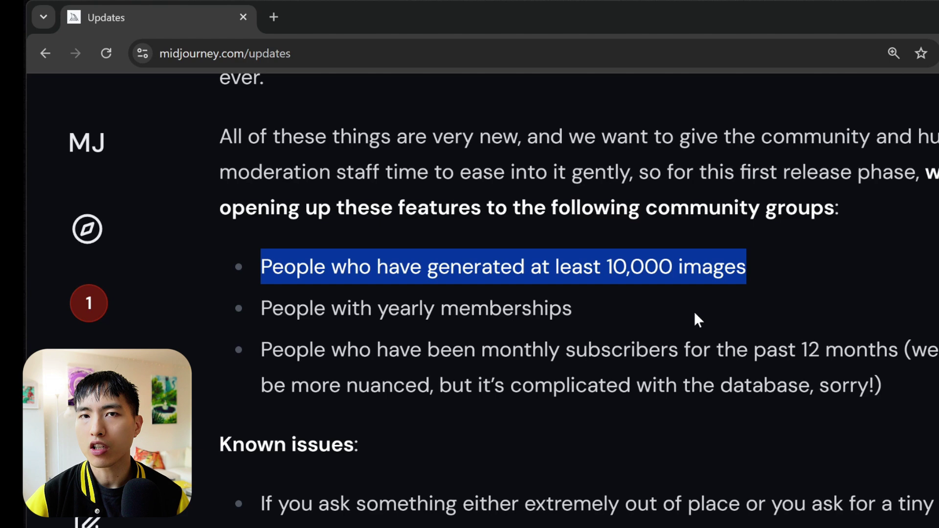
Highlight the yearly-membership and 12-month monthly-subscriber eligibility lines on the updates page.
left_click_drag(695, 313, 254, 309)
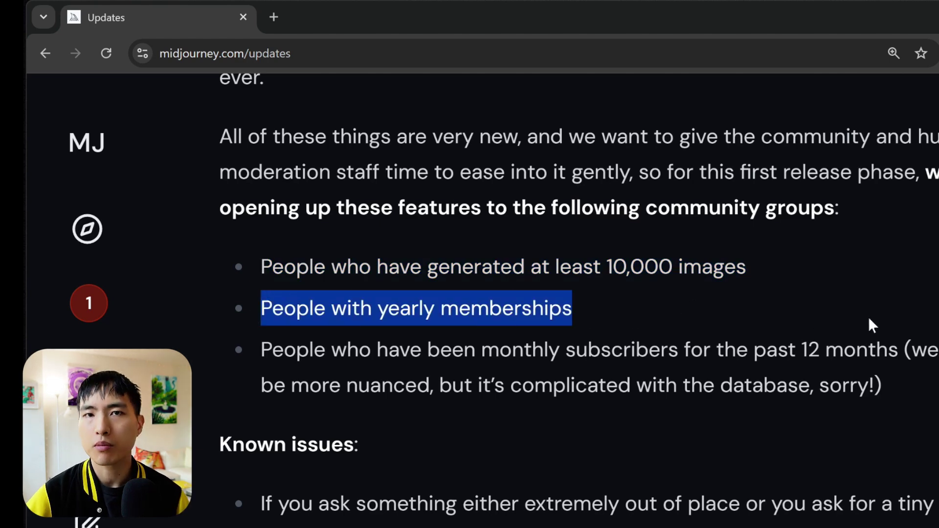
left_click_drag(898, 337, 259, 350)
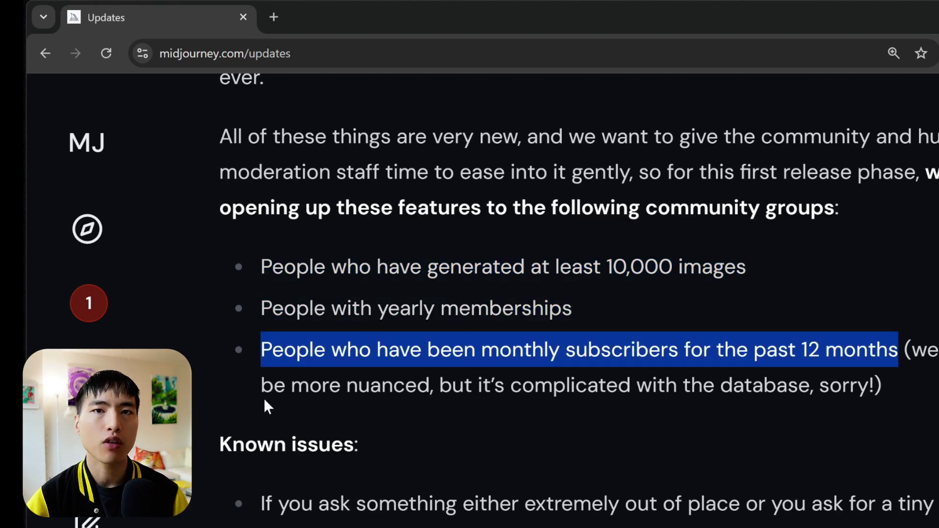